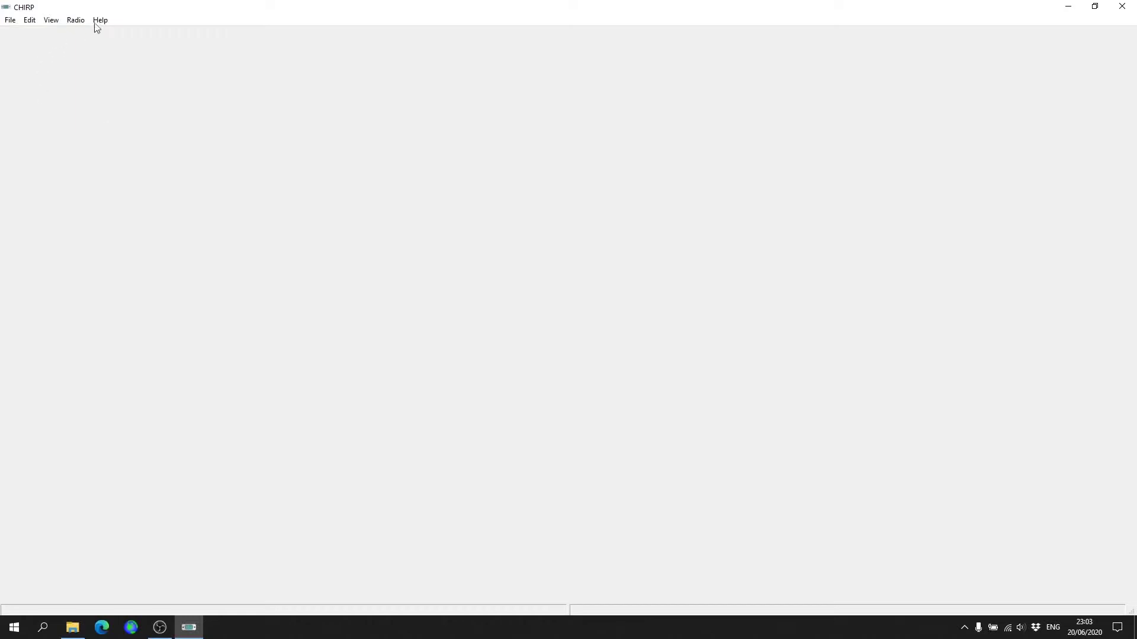
click(99, 21)
click(107, 105)
click(75, 24)
click(70, 36)
click(610, 322)
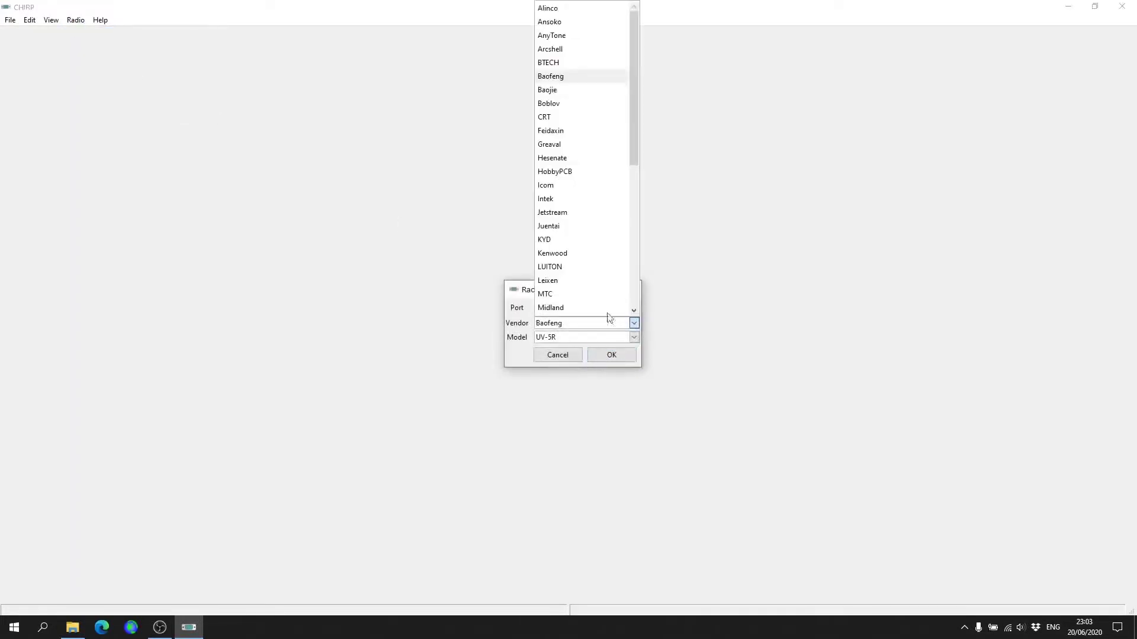
drag(633, 109, 665, 109)
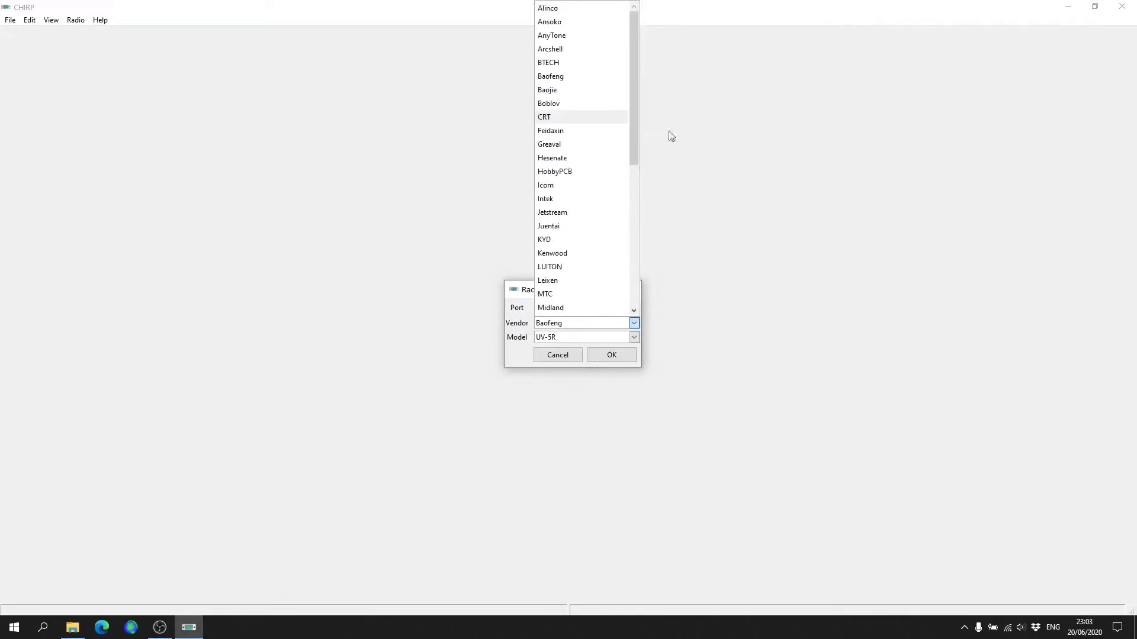
click(545, 359)
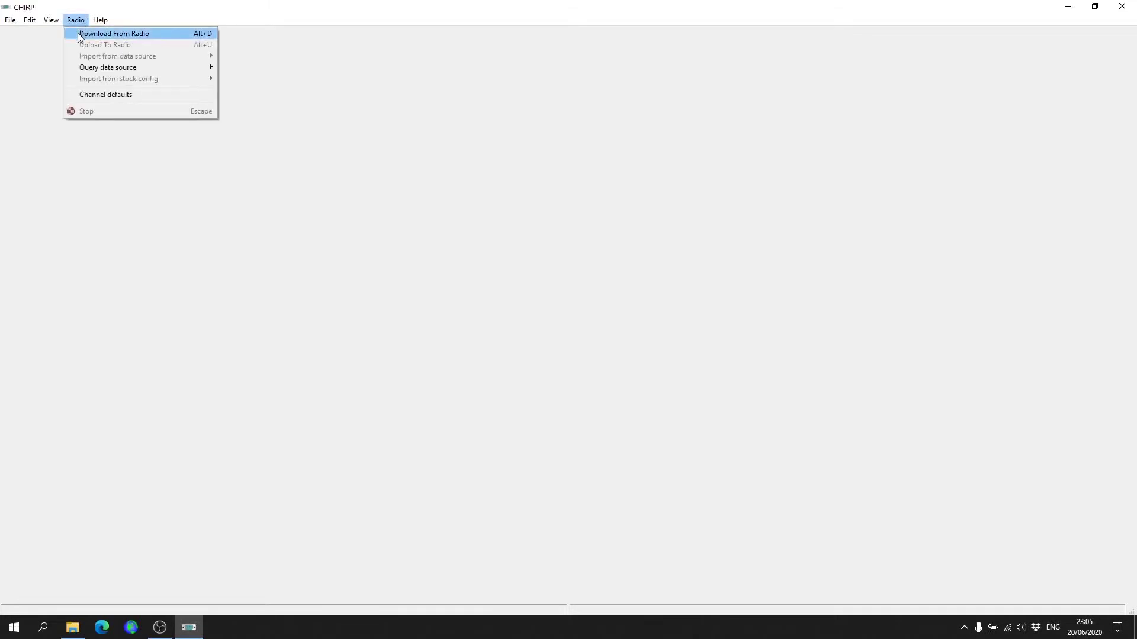
- Download the memories from the radio on port COM5, with vendor Baofeng and model UV-5R
click(80, 35)
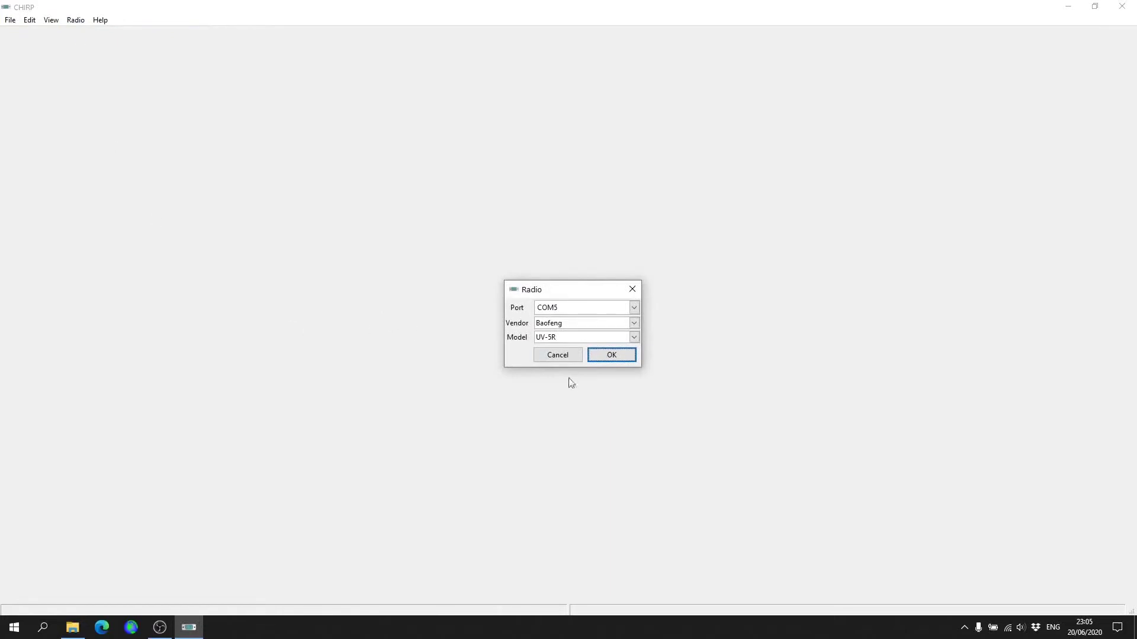
click(573, 326)
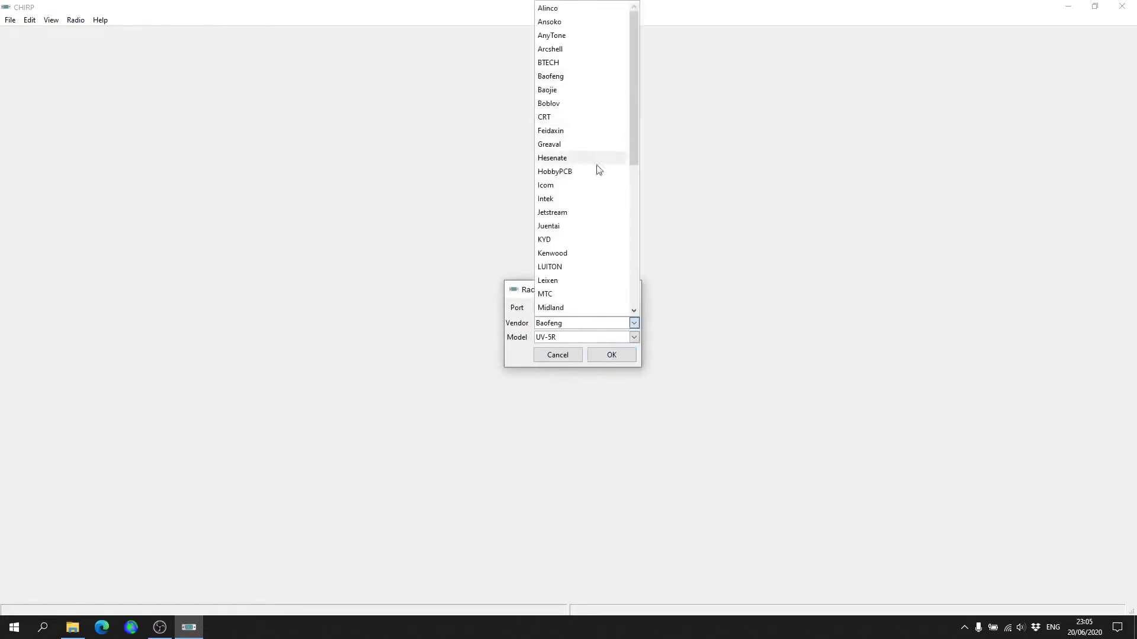
click(580, 78)
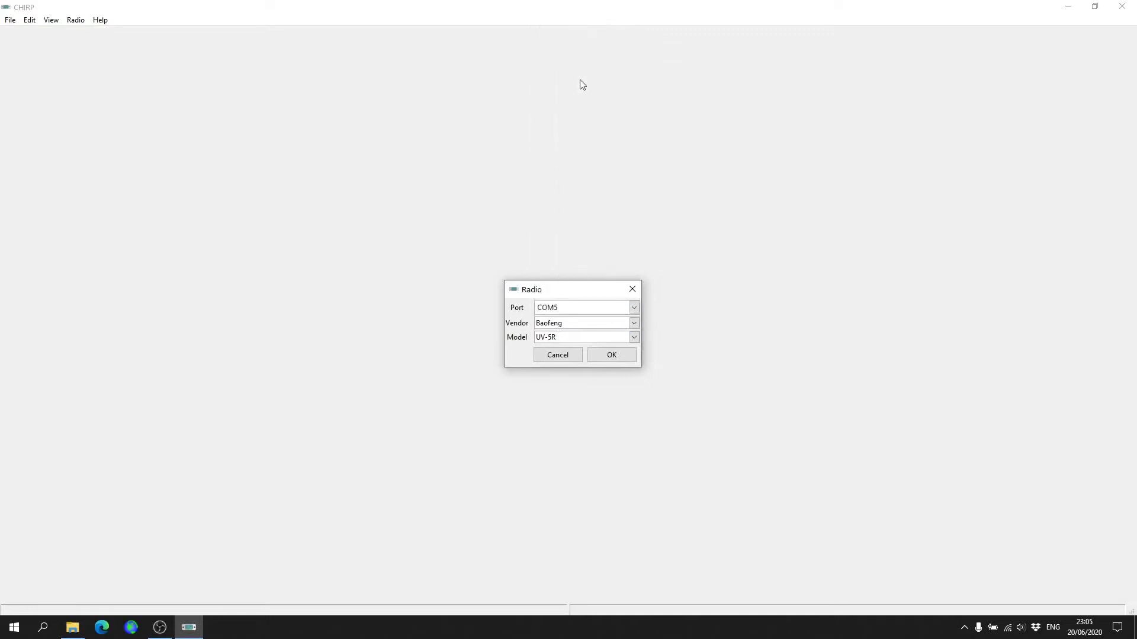
click(556, 338)
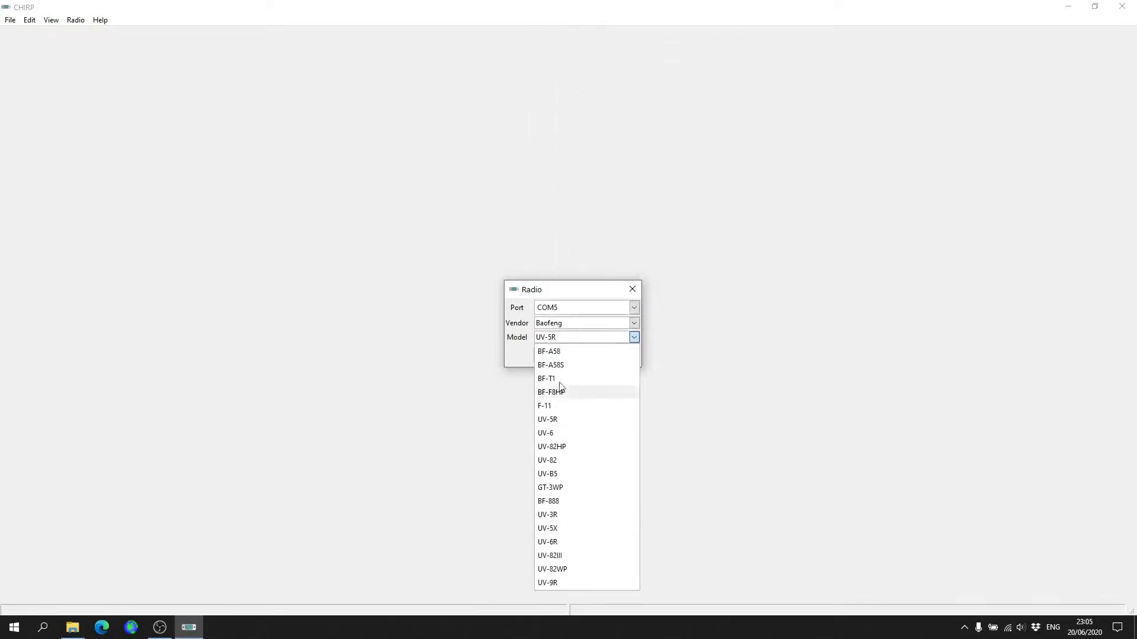
click(556, 341)
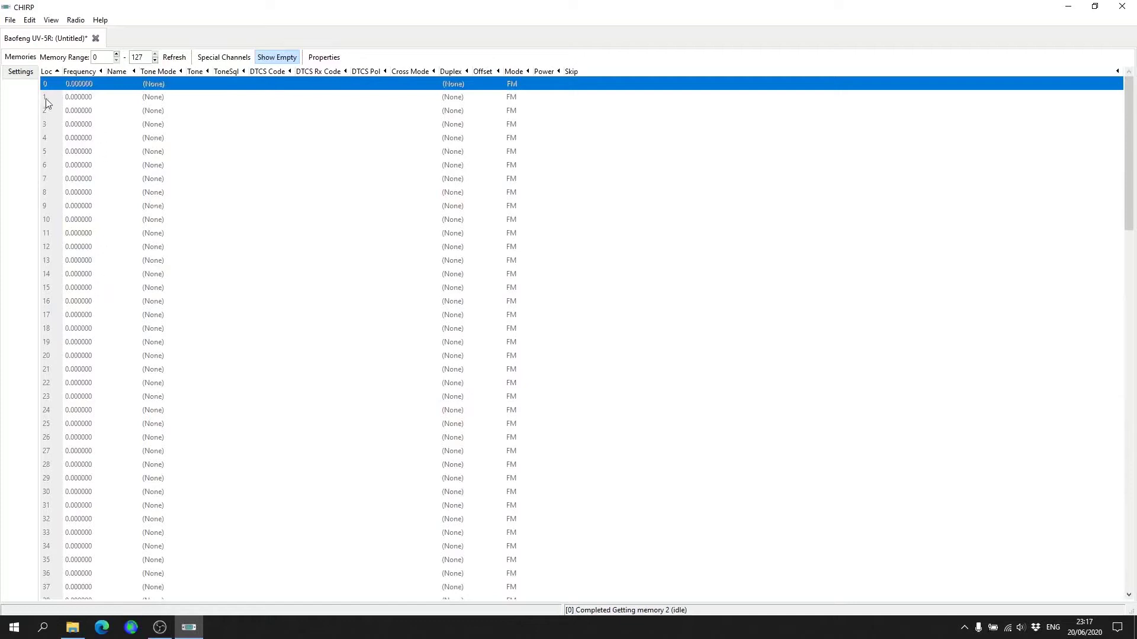
- Set memory location 1 to frequency 145.500 and name it 2M CALL
click(77, 99)
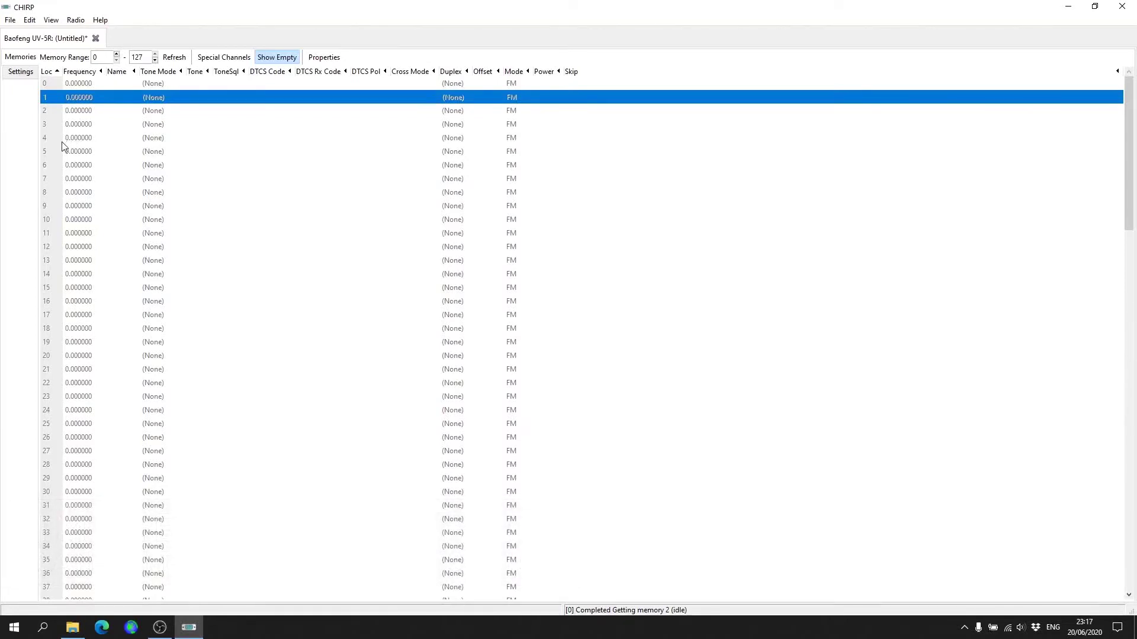
click(79, 99)
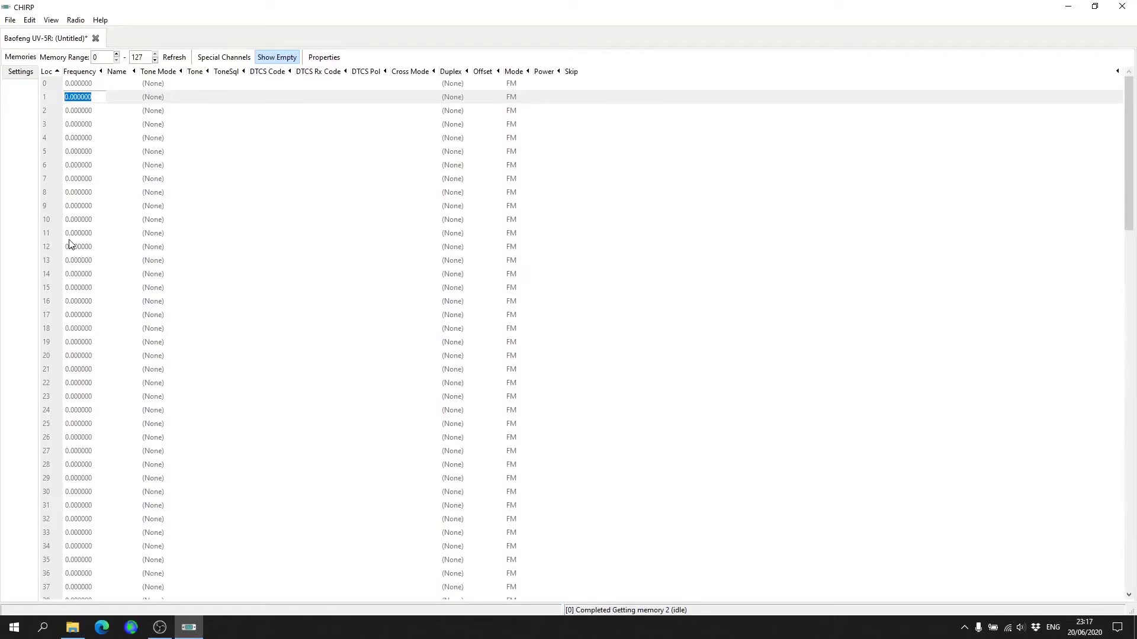
text(145.500)
key(Return)
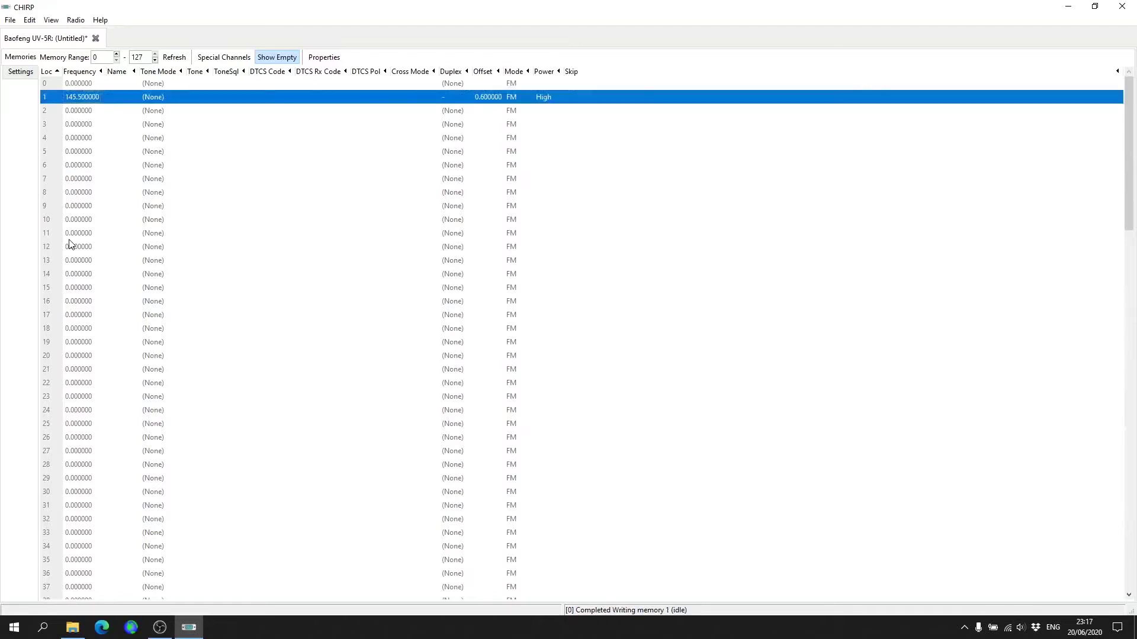
click(116, 96)
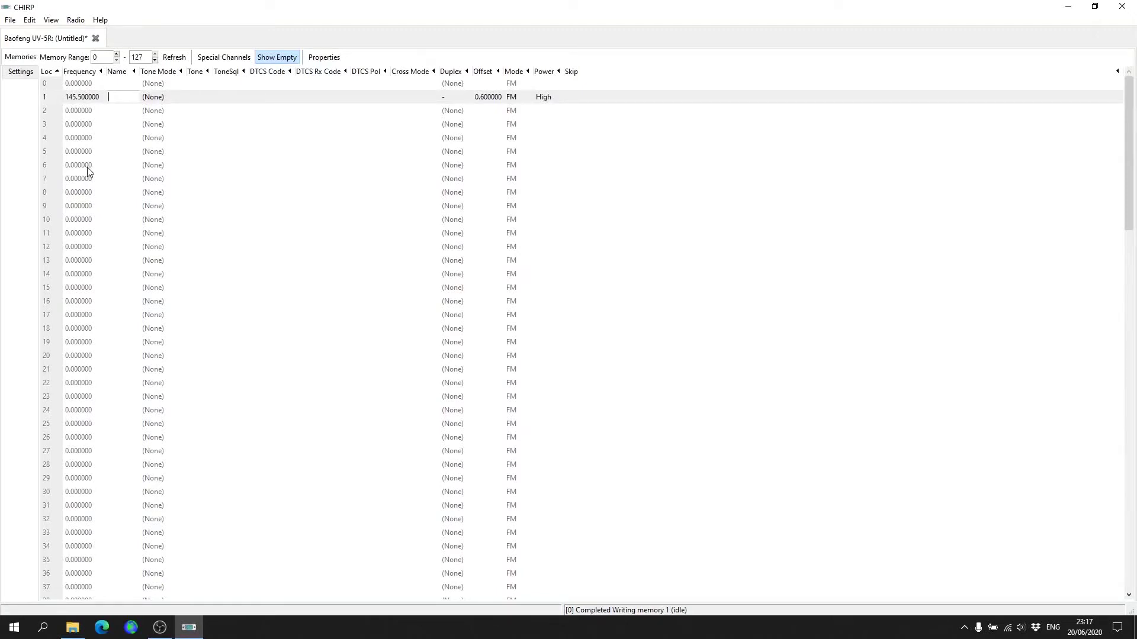
text(m call)
key(Return)
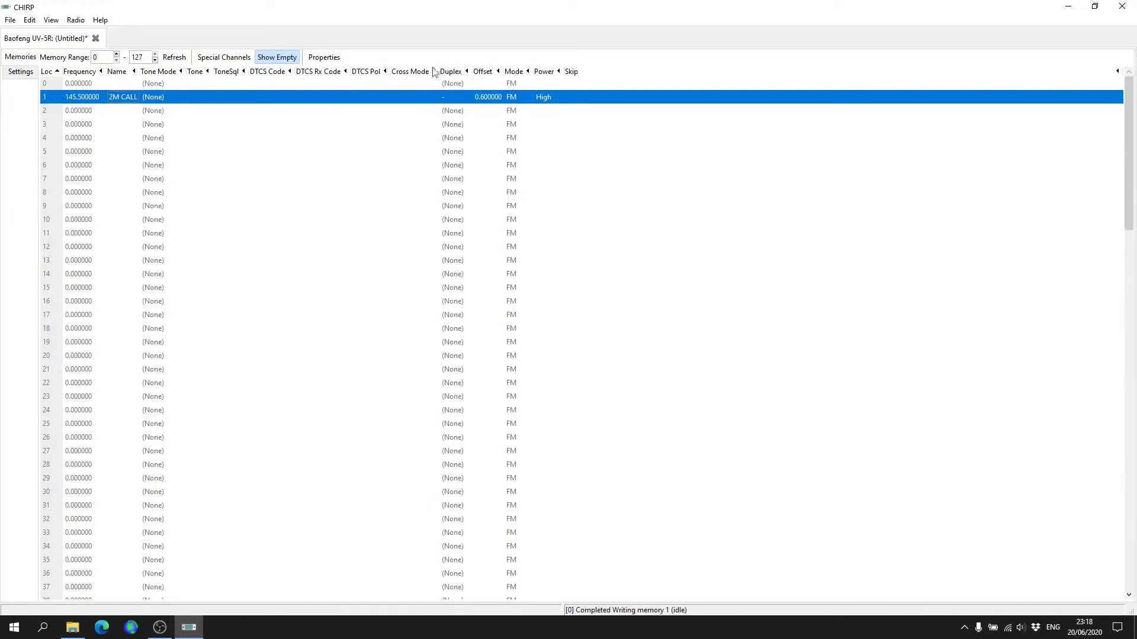
- Set the duplex of the 2M CALL memory to (None)
click(448, 97)
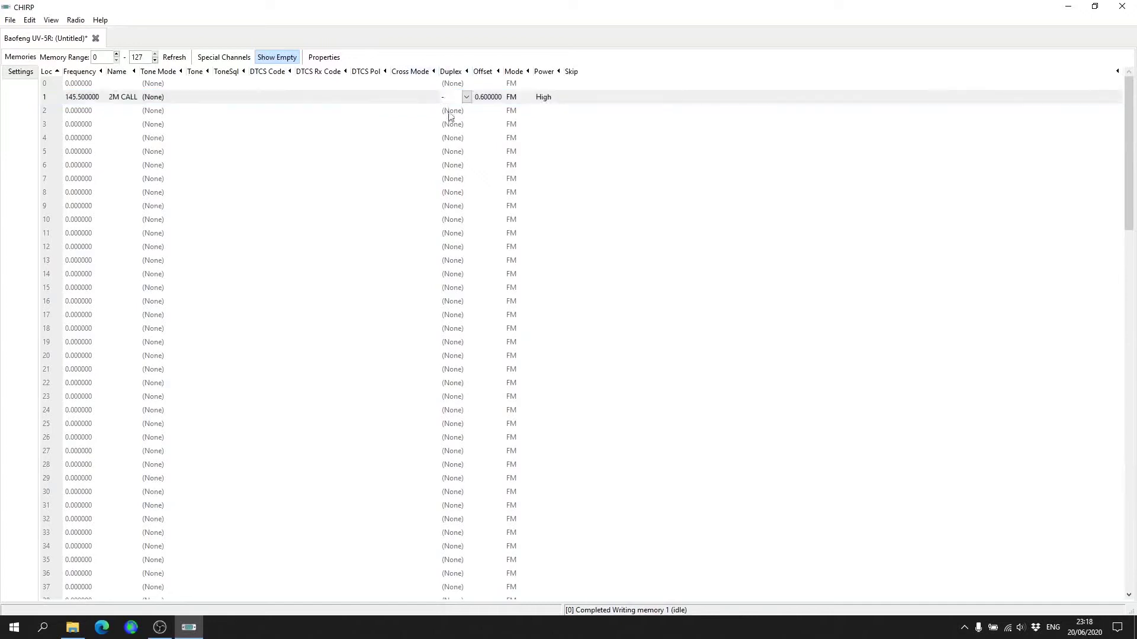
click(467, 97)
click(454, 111)
click(485, 98)
click(569, 100)
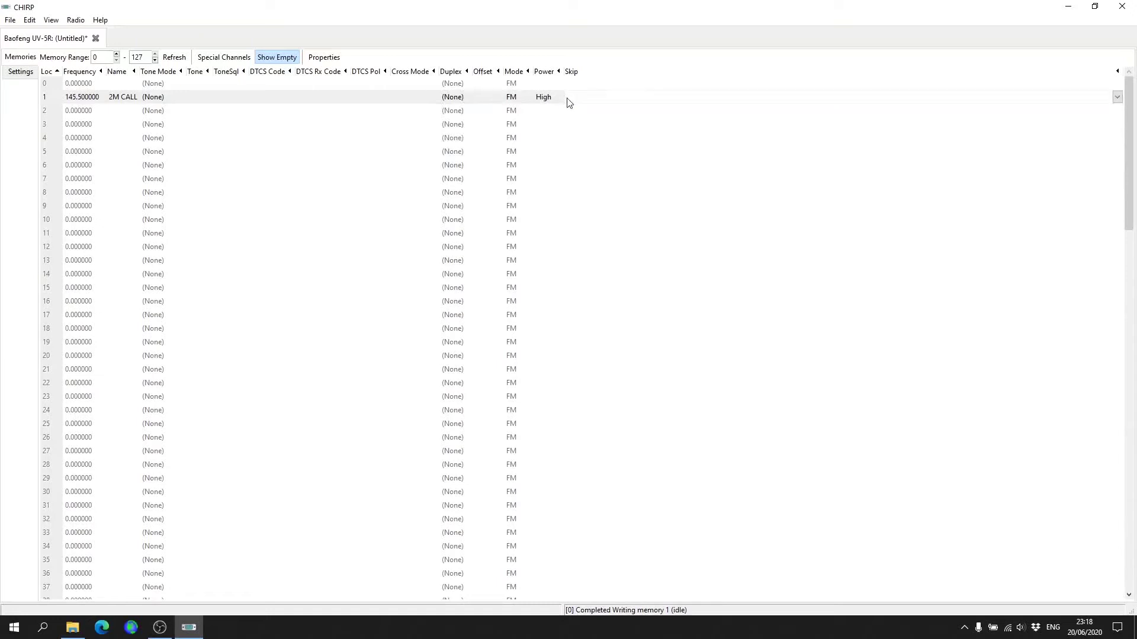
- Set memory location 2 to frequency 446.09375 and name it PMR 8
click(78, 112)
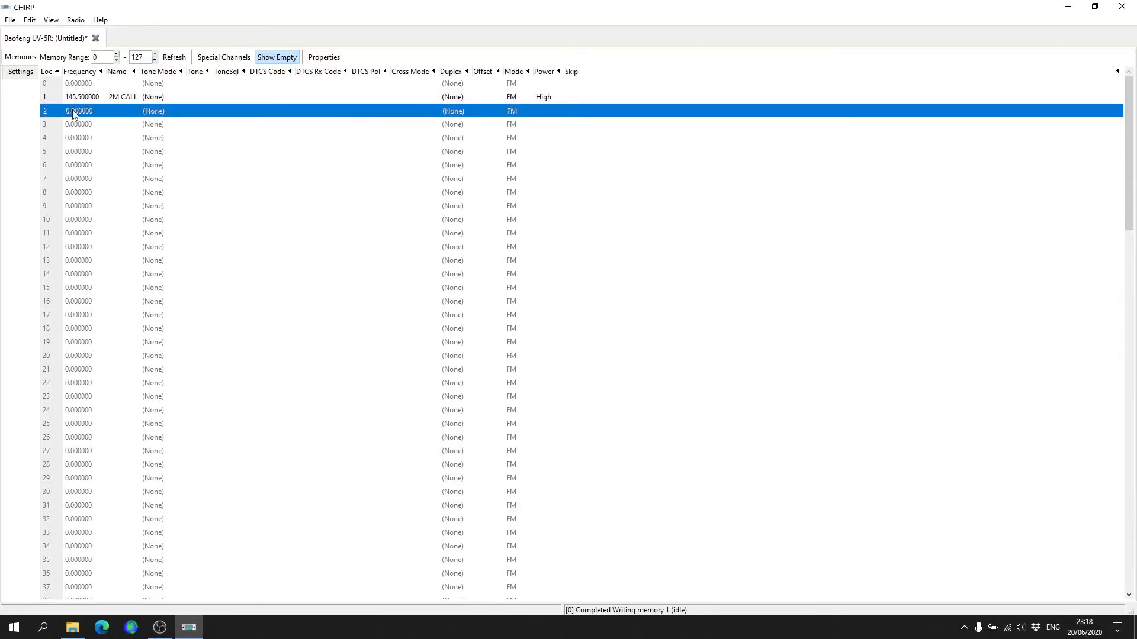
click(74, 112)
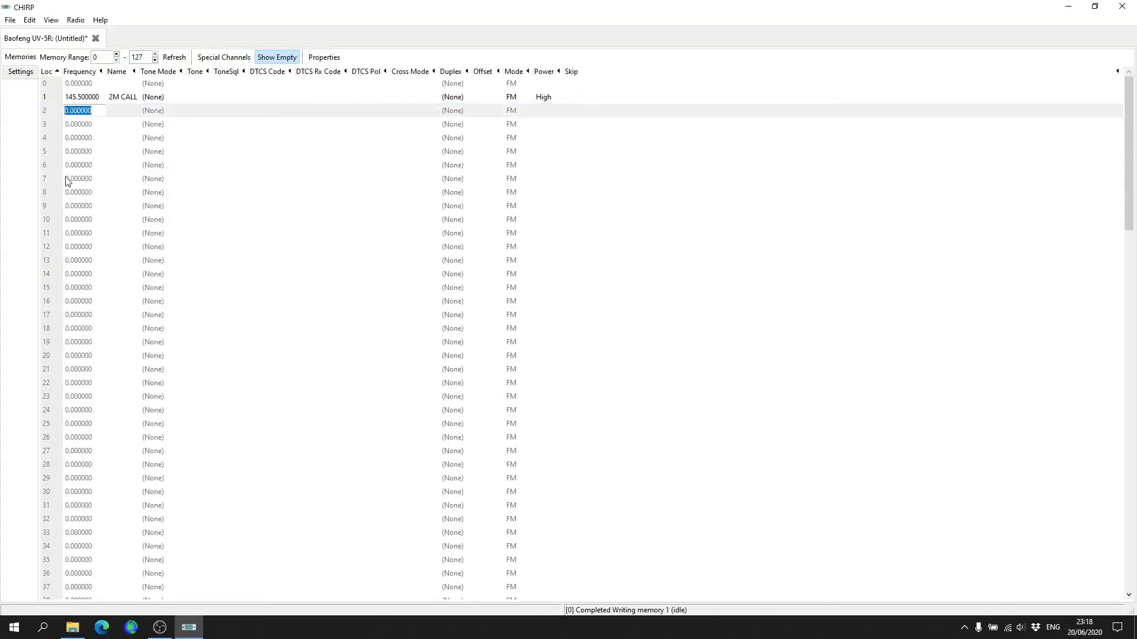
text(446.09375)
key(Return)
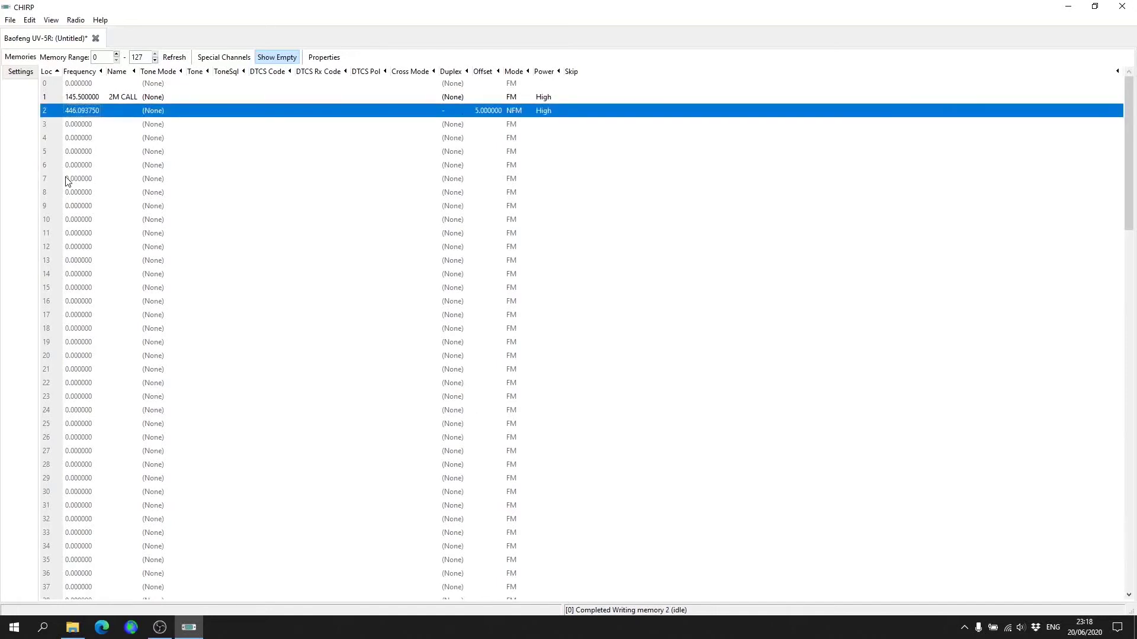
click(127, 112)
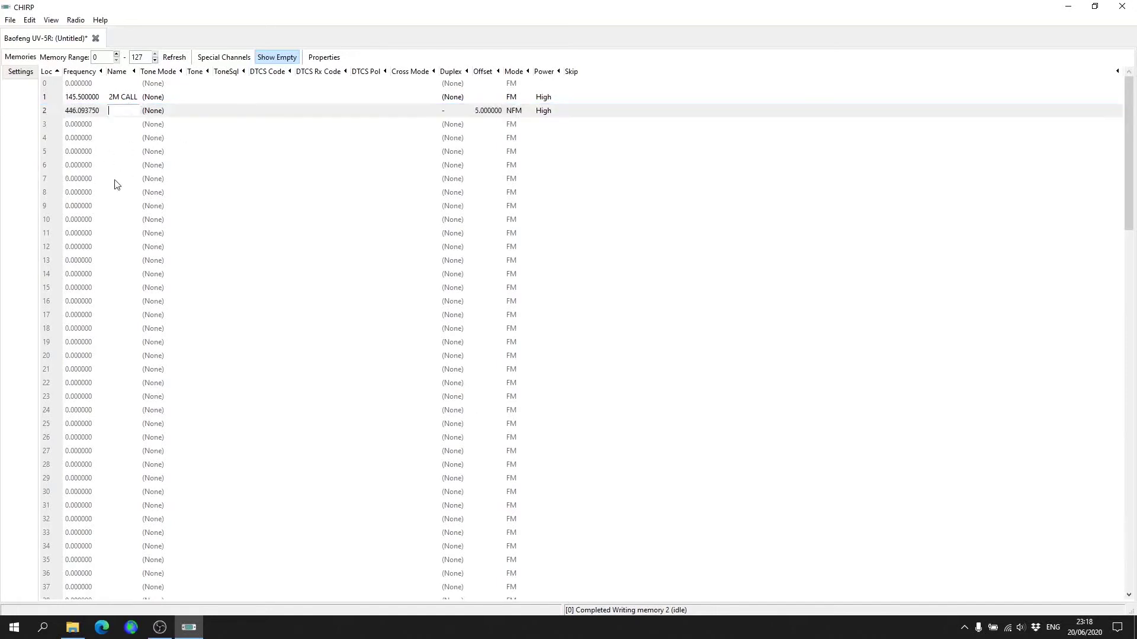
text(pmr 8)
key(Return)
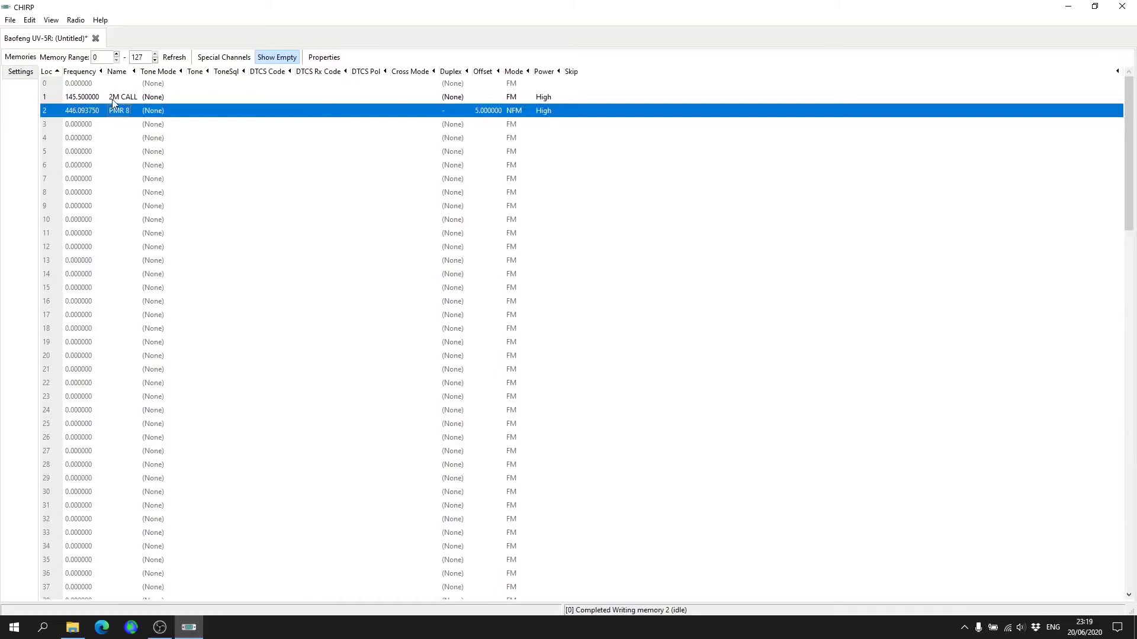
- Set the duplex of the PMR 8 memory to (None) and its mode to NFM
click(443, 114)
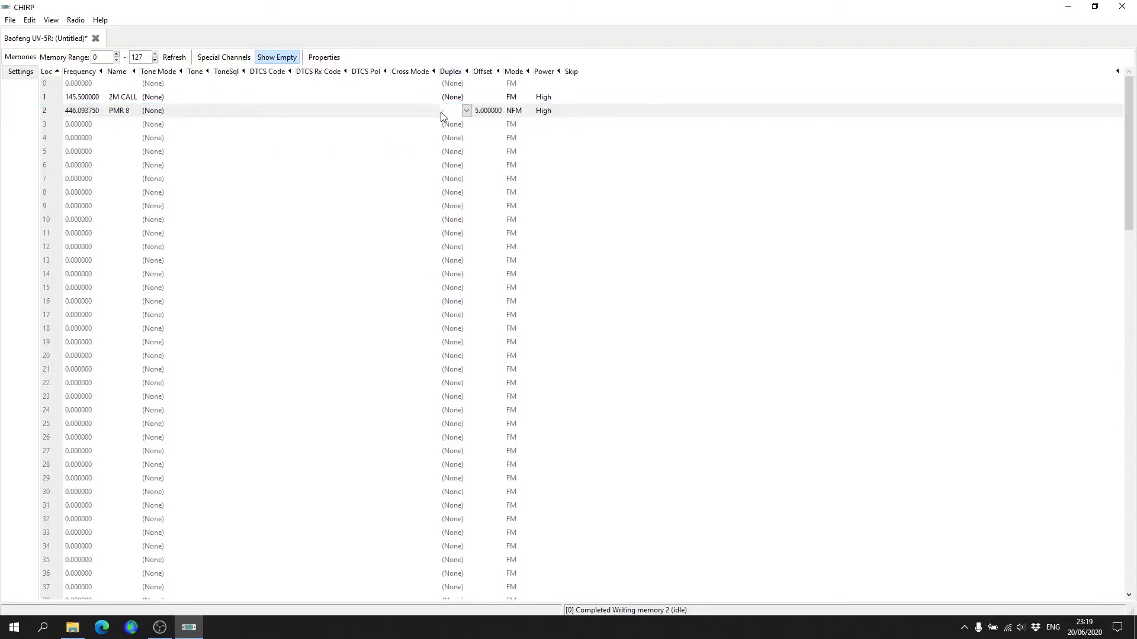
click(466, 111)
click(455, 125)
click(512, 112)
click(527, 110)
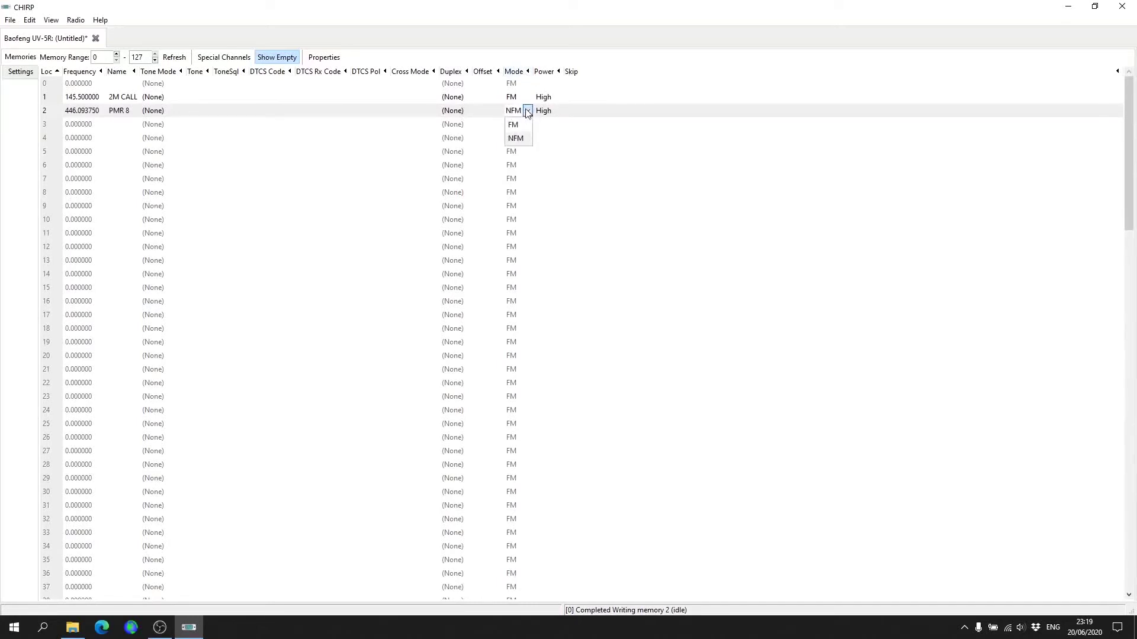
click(524, 140)
click(587, 110)
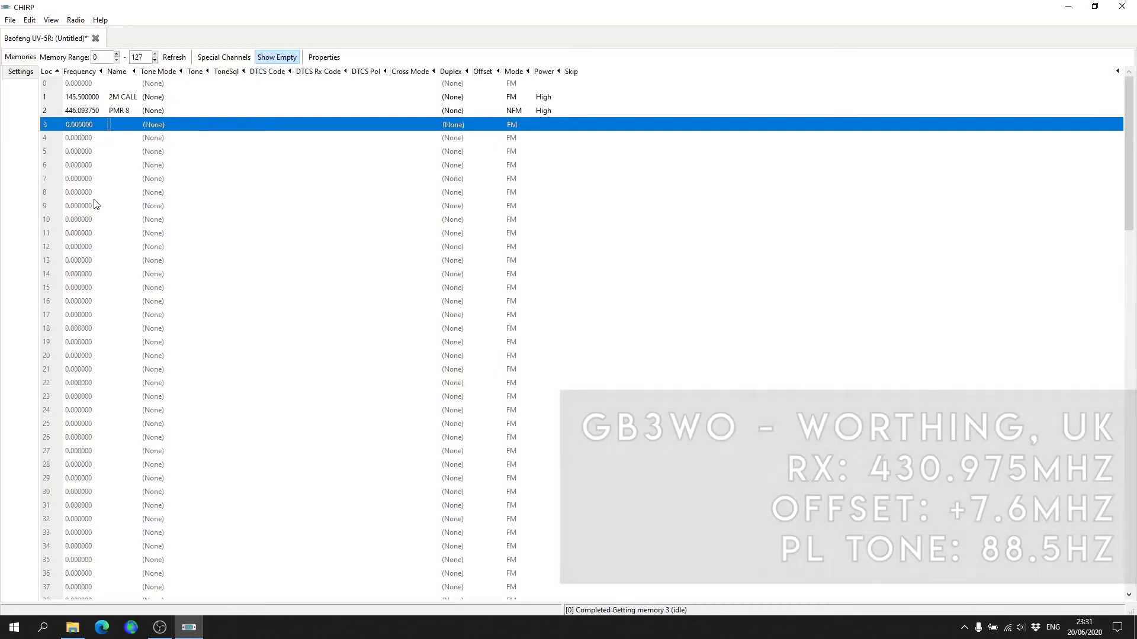
- Set memory location 3 to frequency 430.975 and name it GB3WO
click(71, 125)
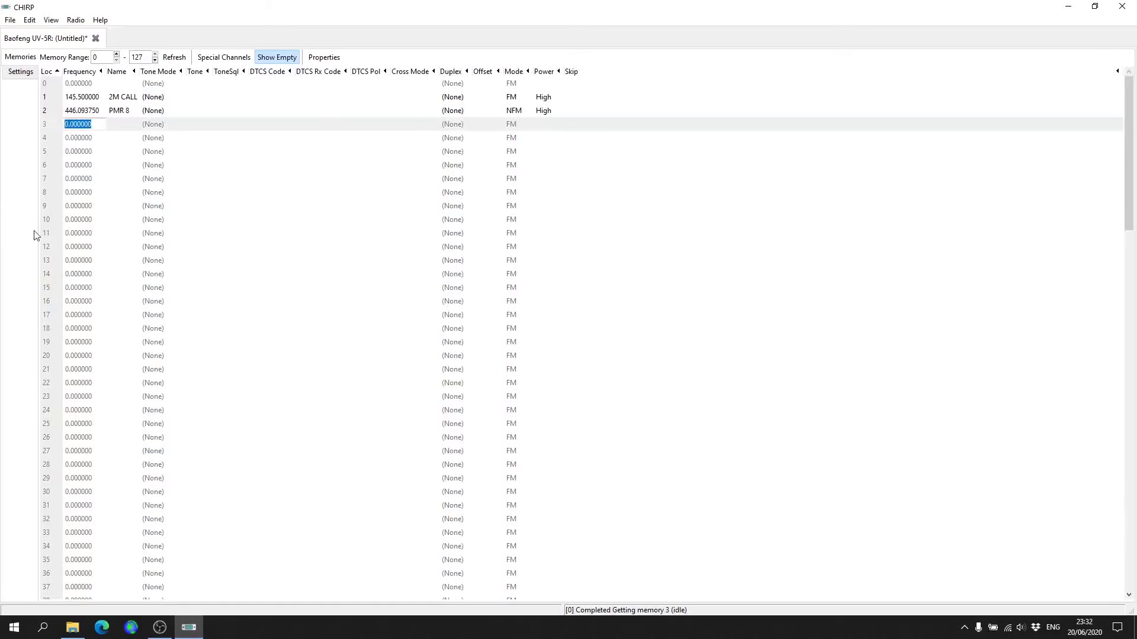
text(430.975)
key(Return)
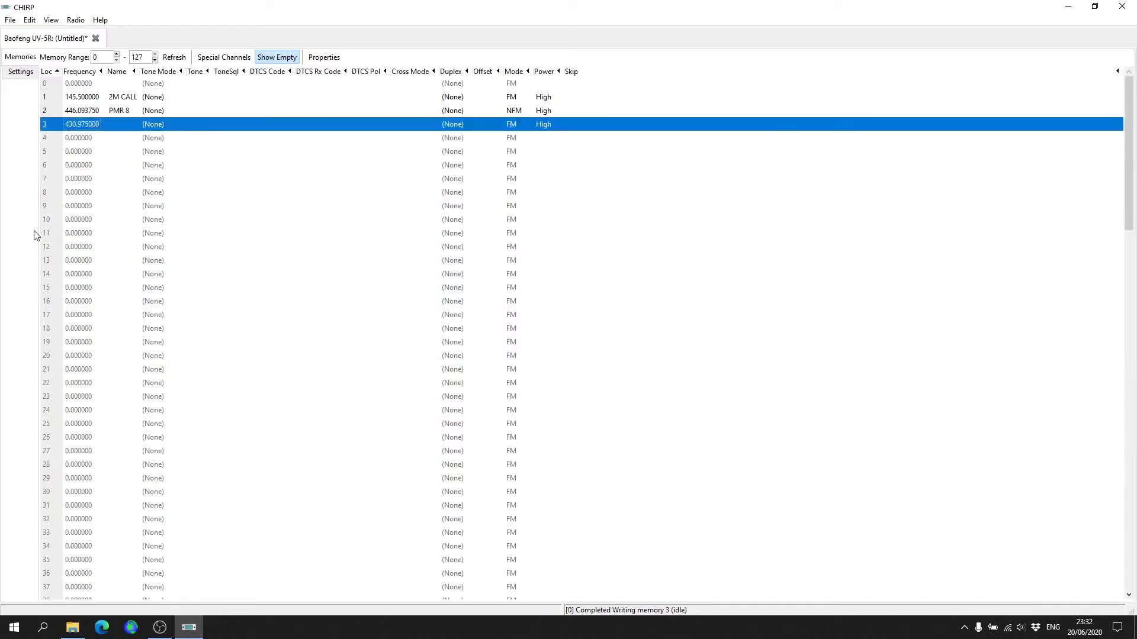
click(124, 126)
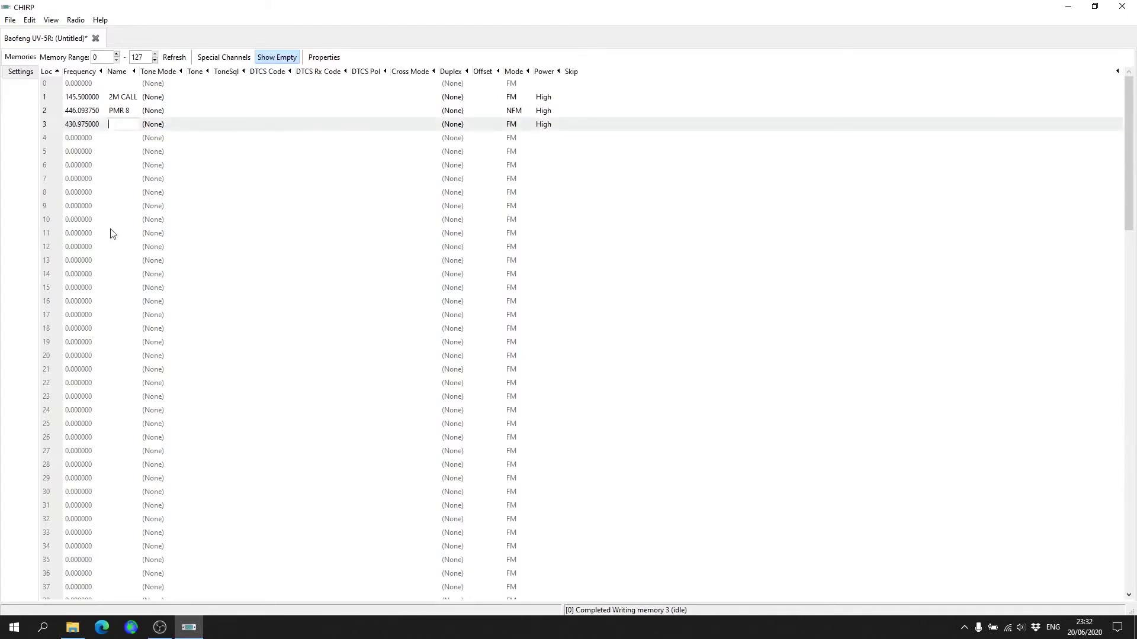
text(gb3wo)
key(Return)
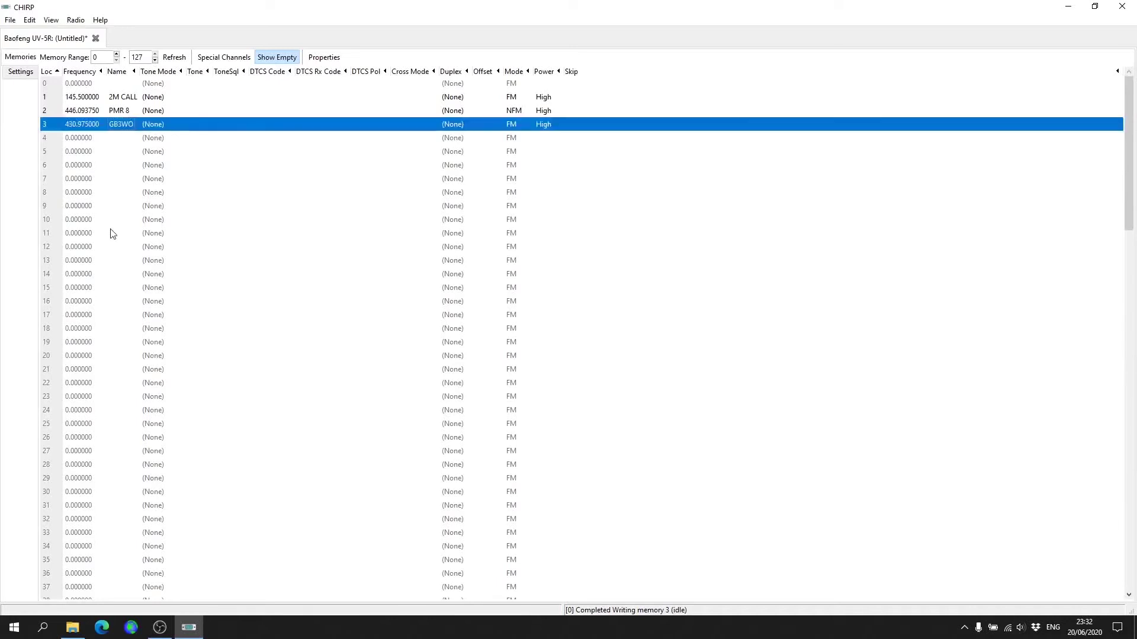
- Set the tone mode of the GB3WO memory to Tone, with a tone of 88.5
click(153, 128)
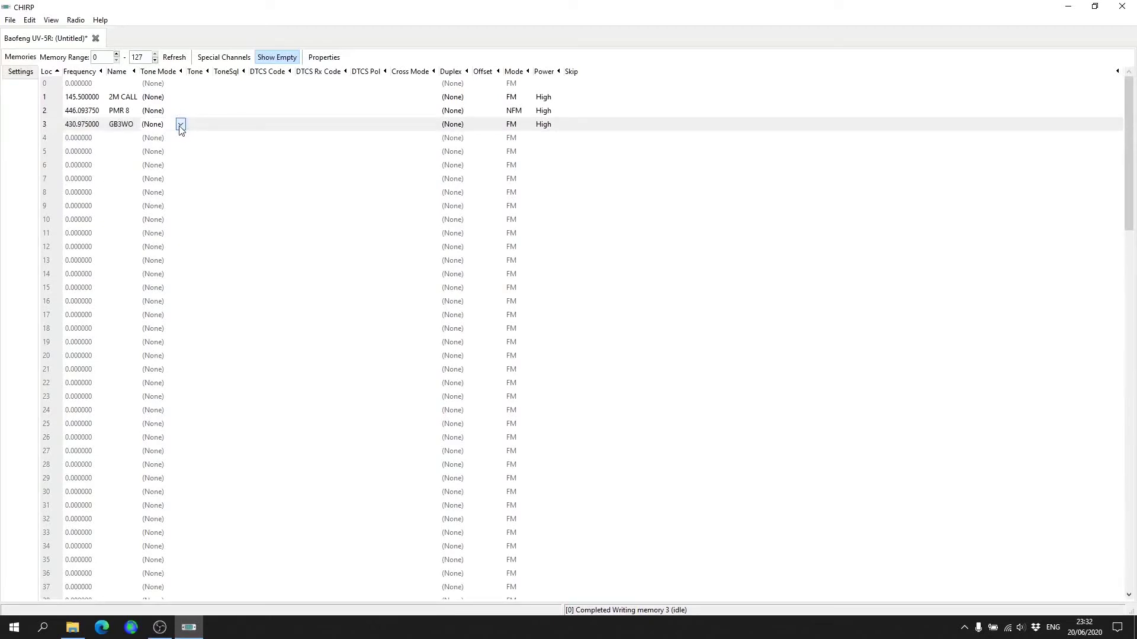
click(181, 126)
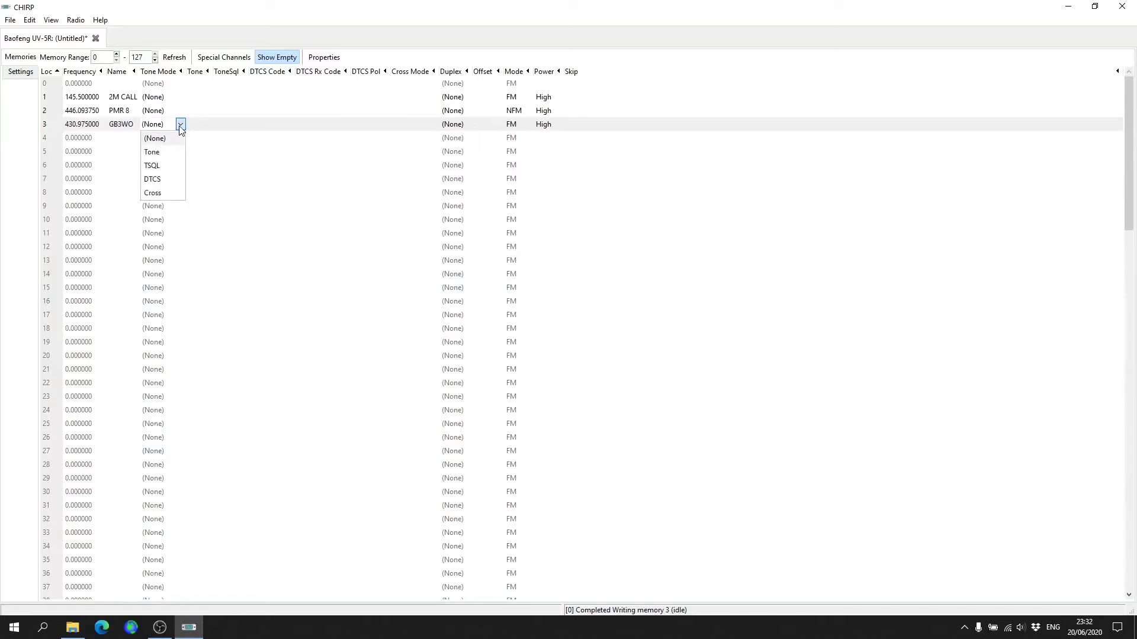
click(152, 153)
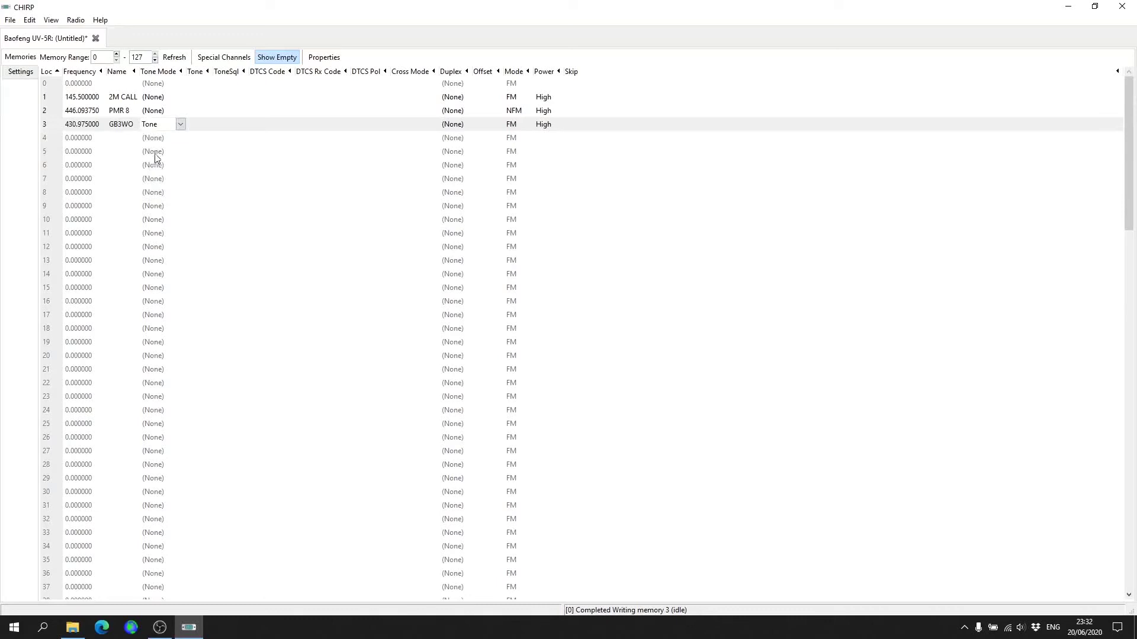
click(198, 123)
click(208, 125)
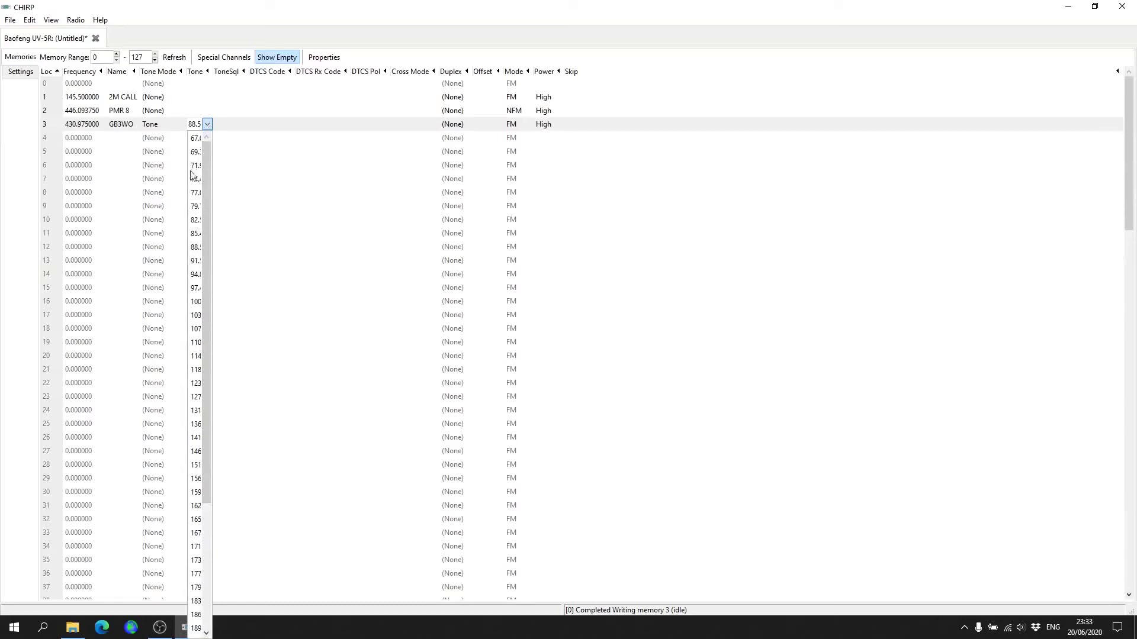
click(208, 125)
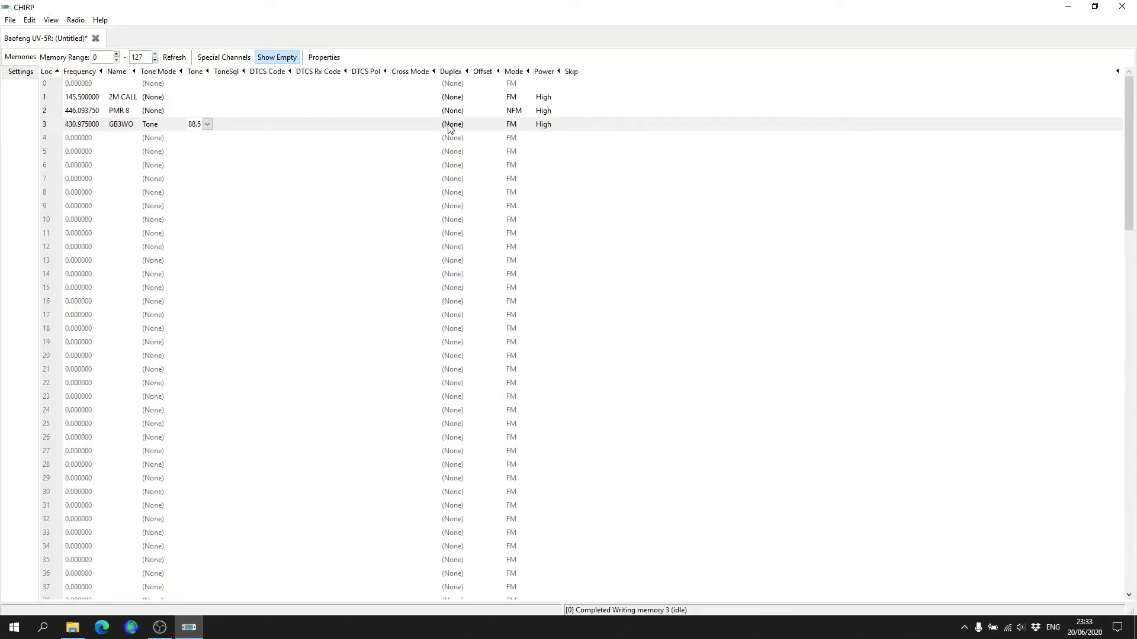
- Set the GB3WO memory's duplex to + with an offset of 7.6
click(467, 125)
click(467, 125)
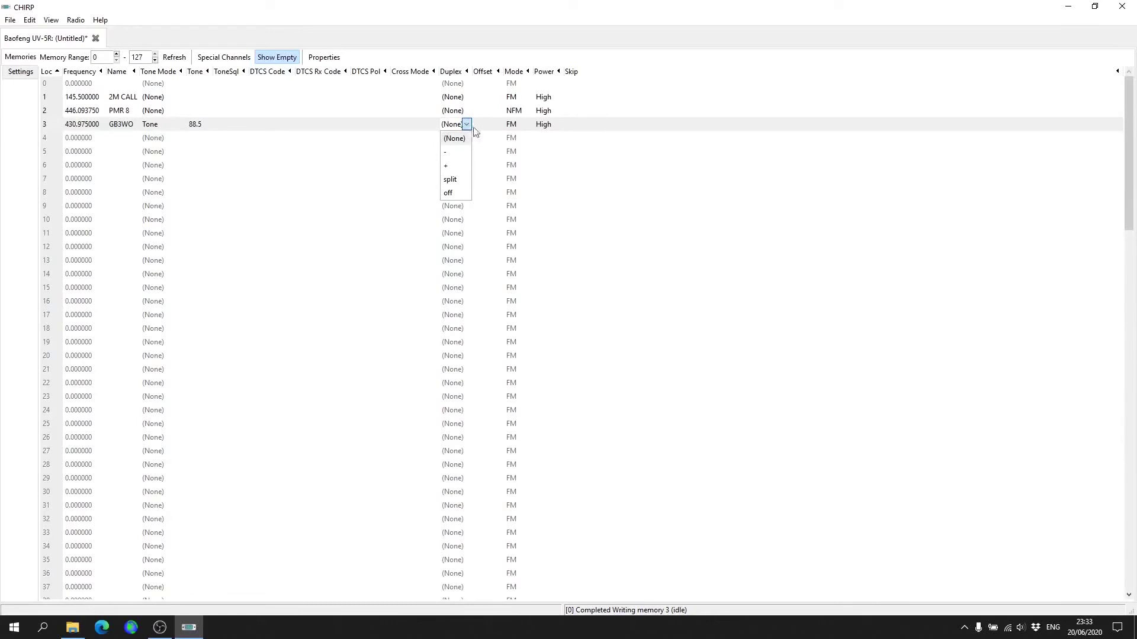
click(445, 169)
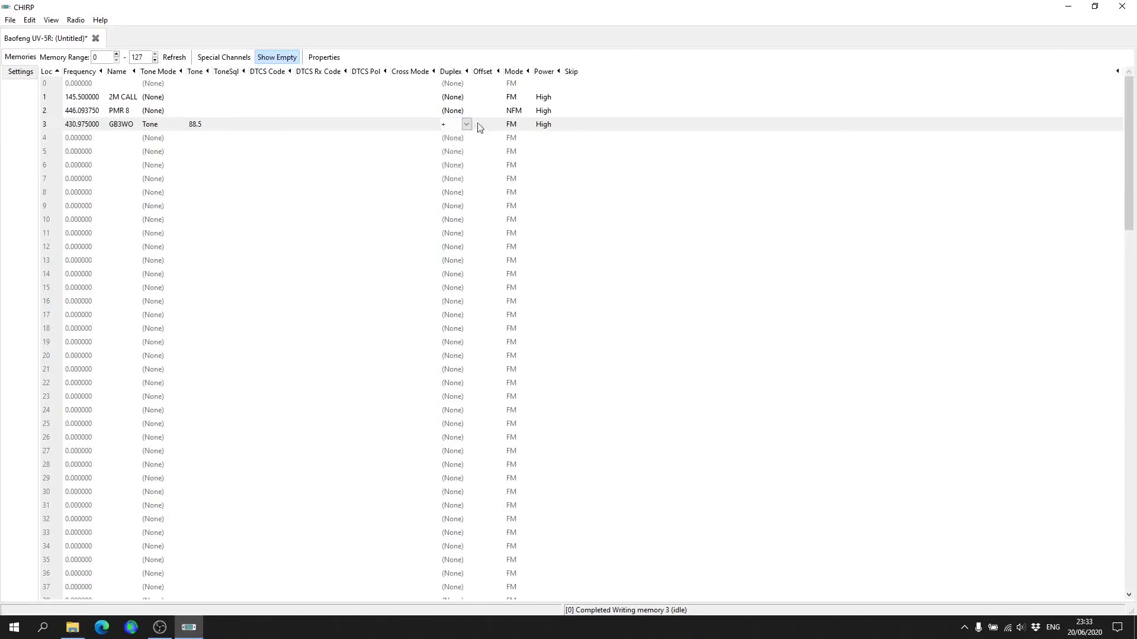
click(479, 125)
text(7.6)
key(Return)
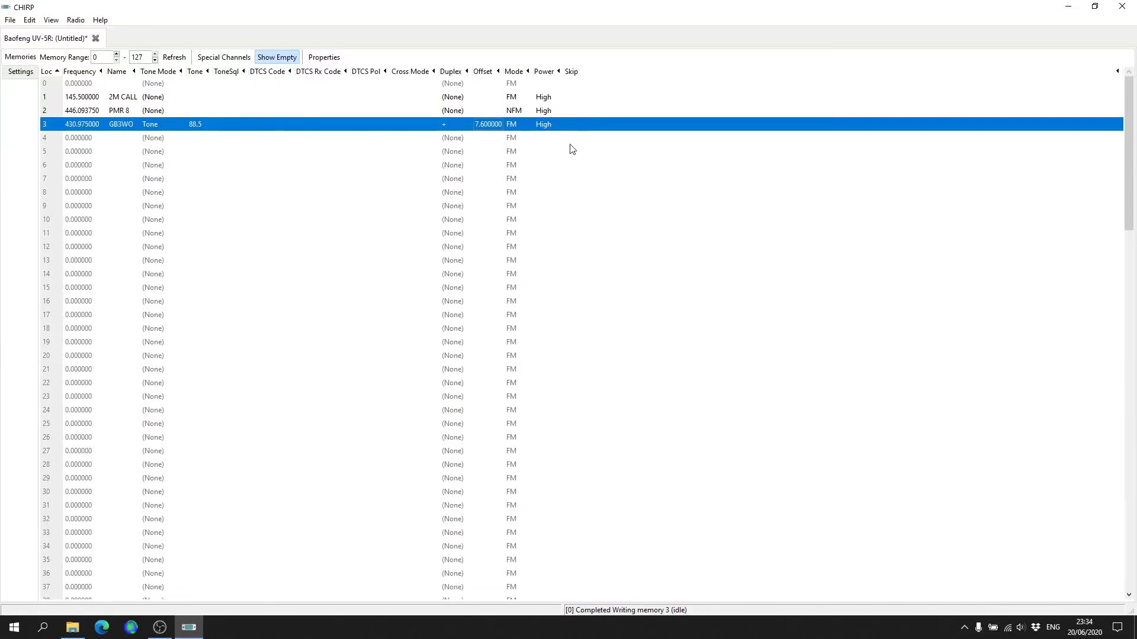
click(532, 140)
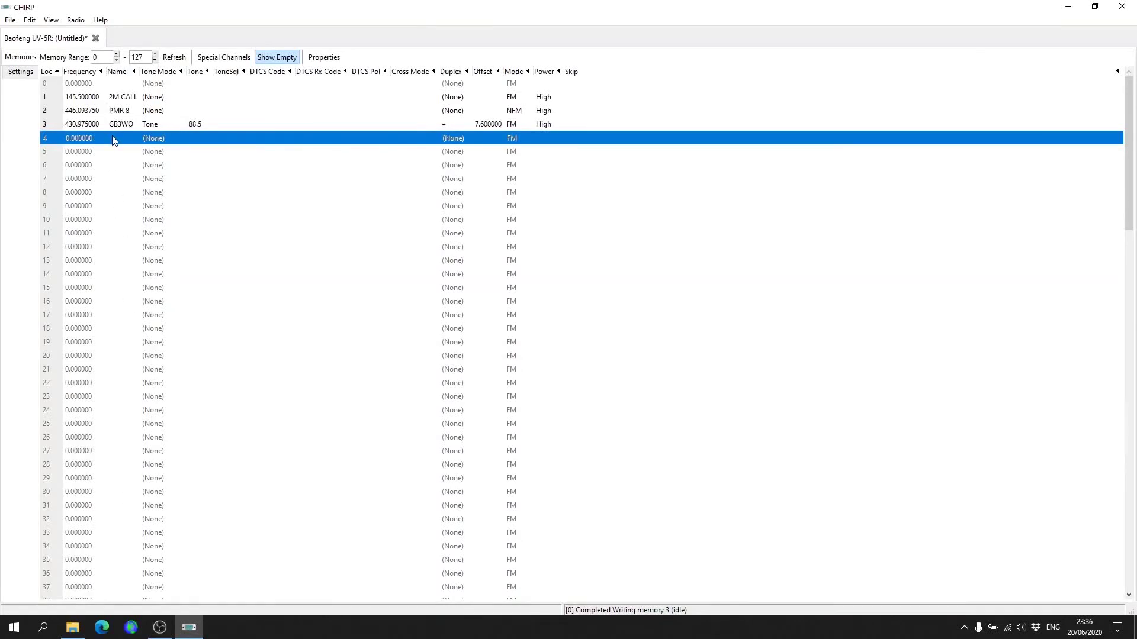
- Upload the edited memories to the Baofeng UV-5R on port COM5
click(75, 21)
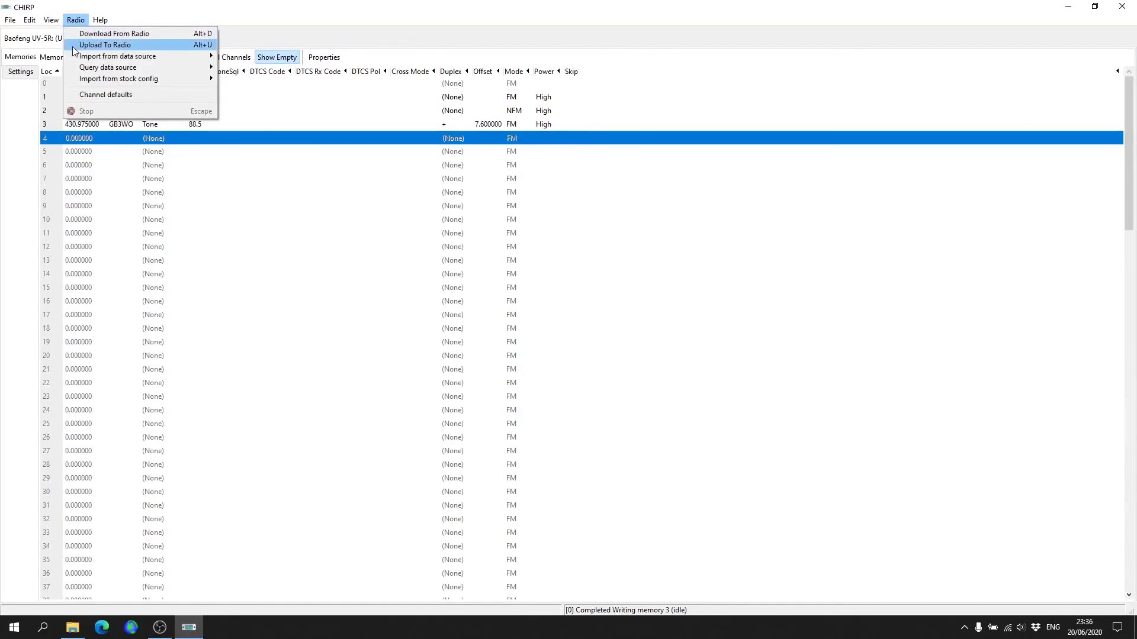
click(72, 46)
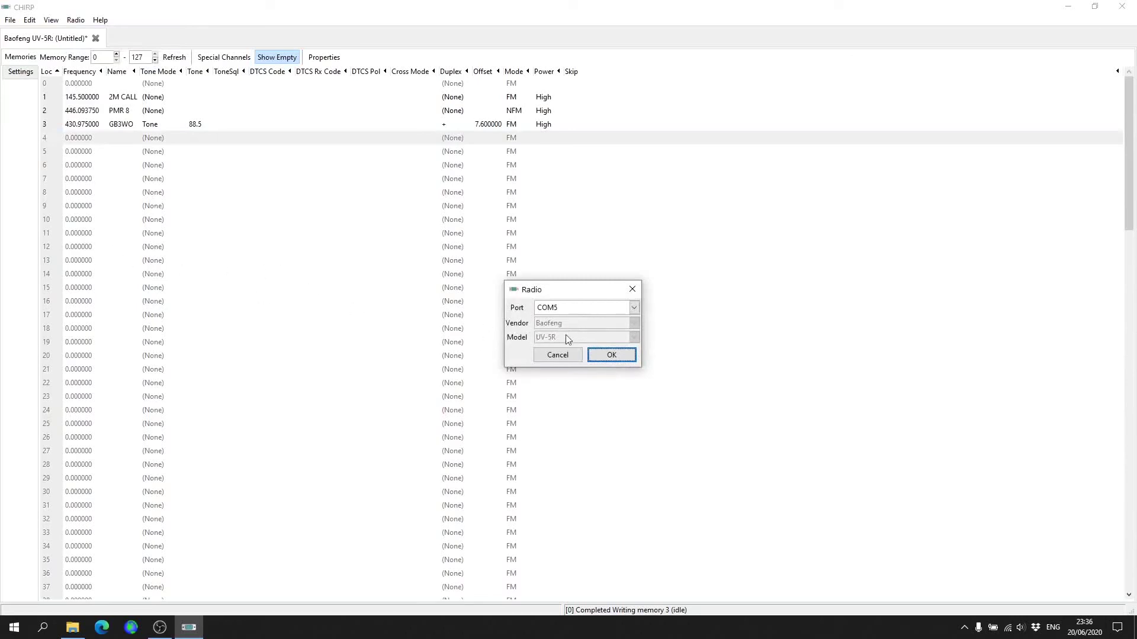
click(611, 355)
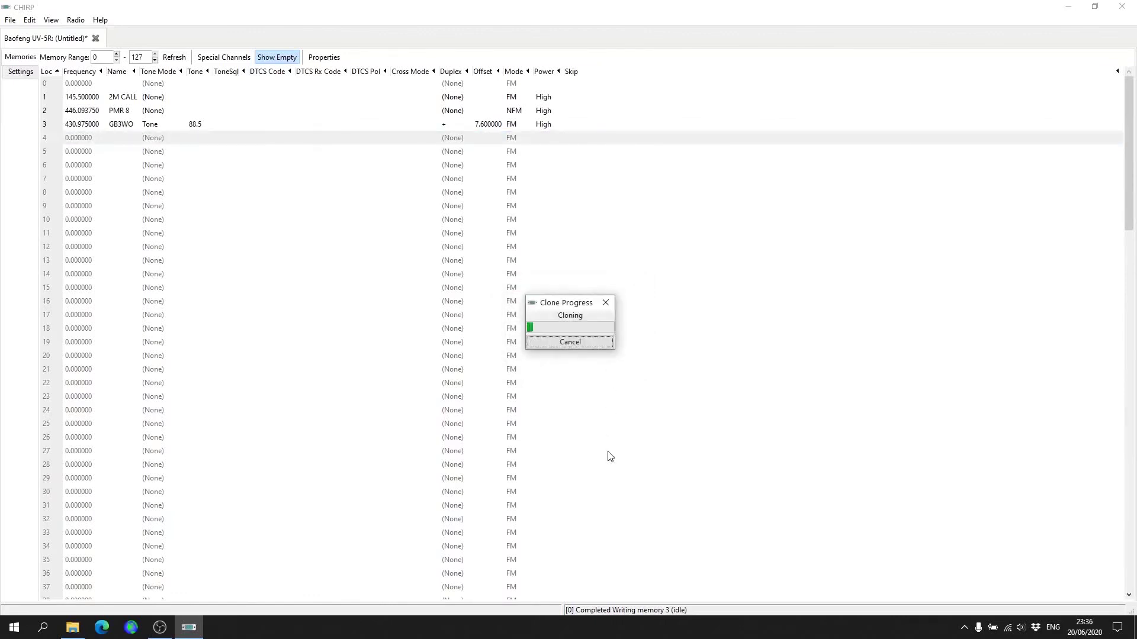